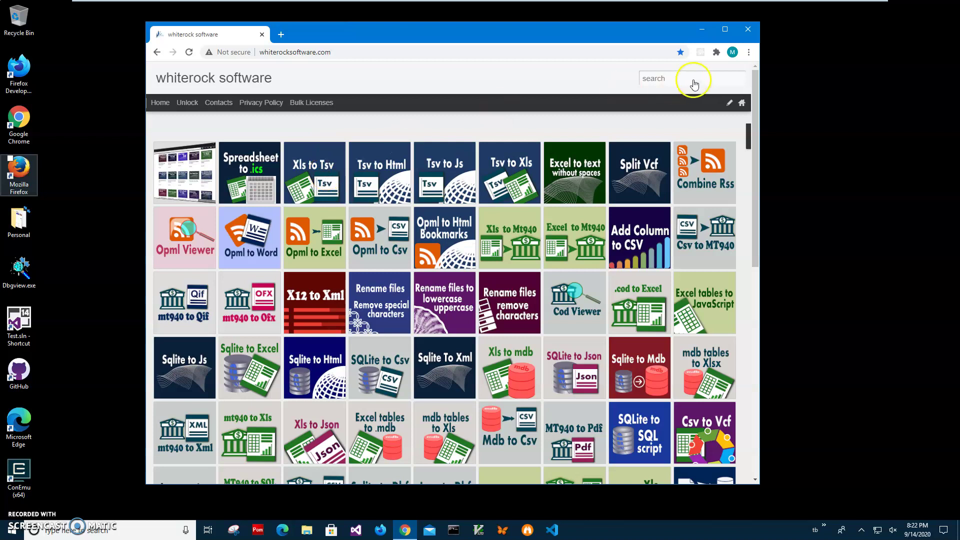
# Step: Focus the search box on the whiterock software homepage
pyautogui.click(668, 81)
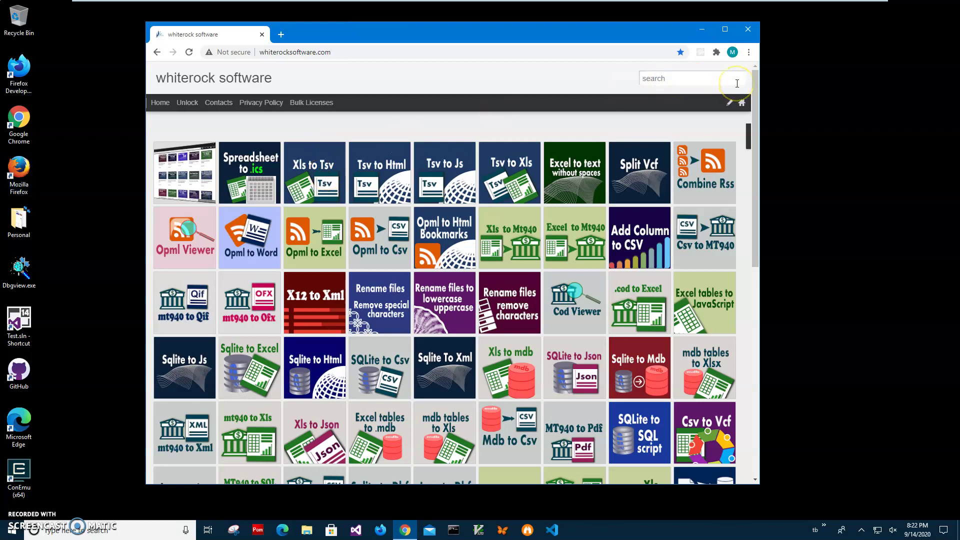
# Step: Search the site for 'xls to tsv', fixing the mistyped 'totsv'
pyautogui.write('xls totsv')
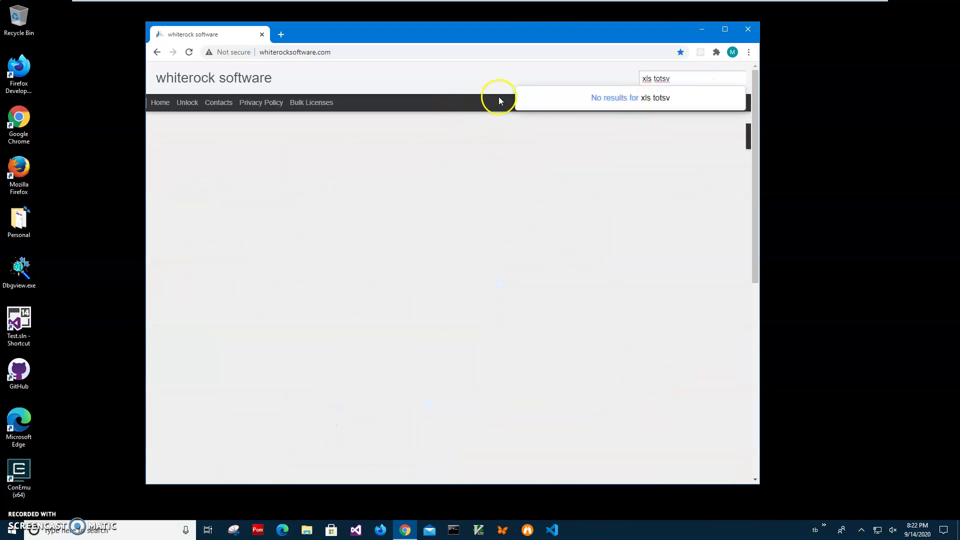
pyautogui.click(661, 78)
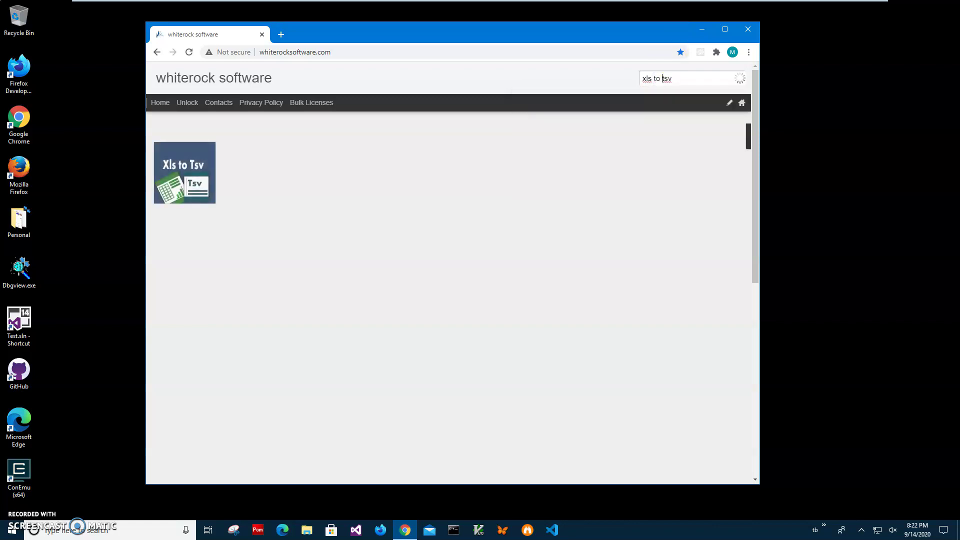
pyautogui.click(200, 102)
# Step: Open the Xls to Tsv tile's post, download XlstoTsvSetup.zip and open the archive
pyautogui.click(185, 168)
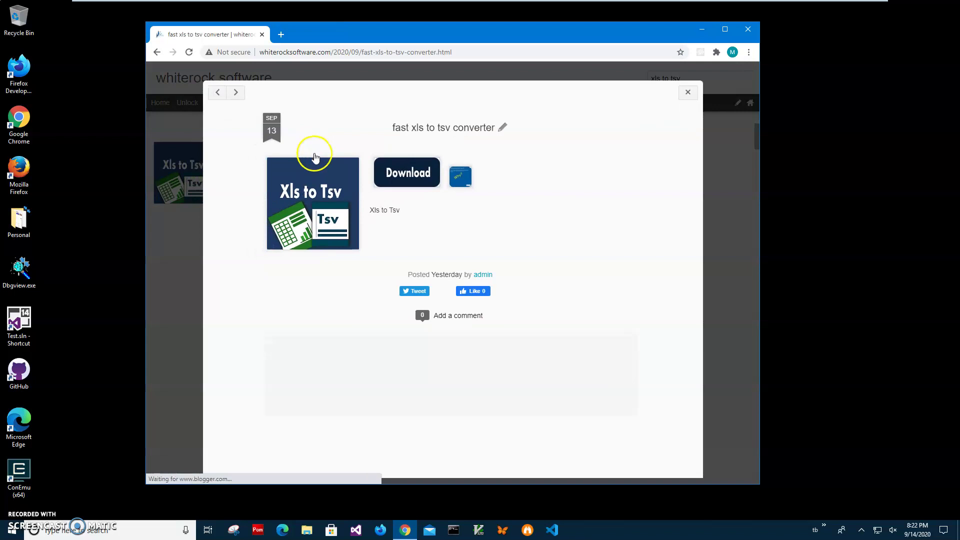
pyautogui.click(407, 172)
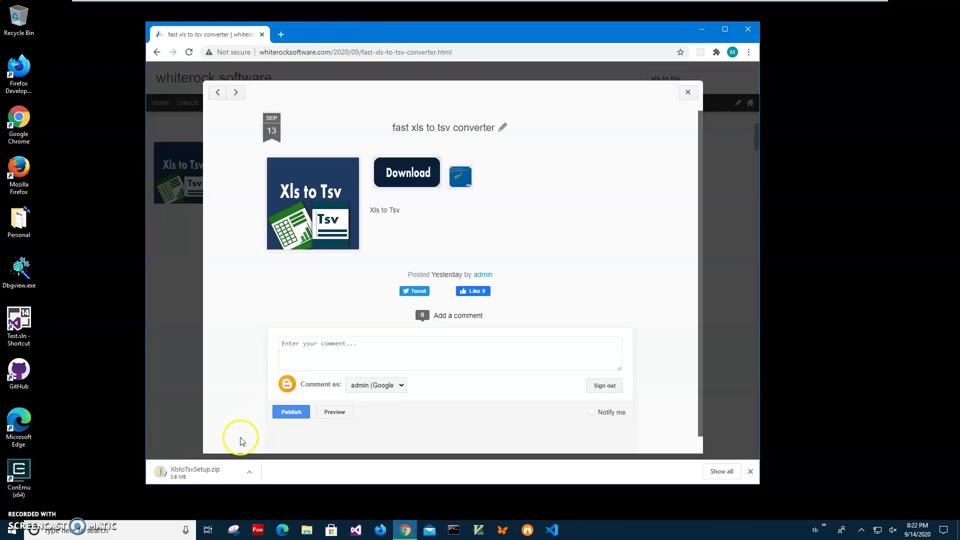
pyautogui.click(204, 480)
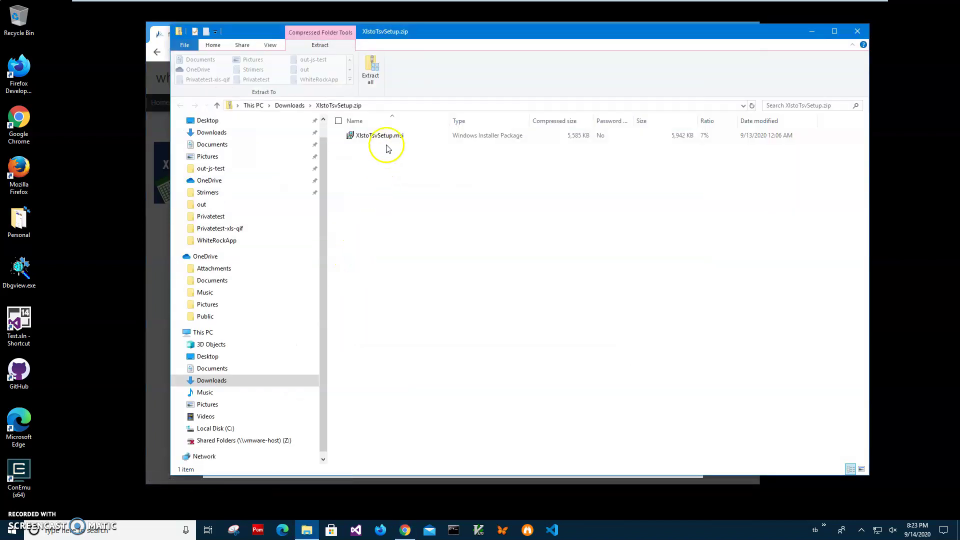
# Step: Run XlstoTsvSetup.msi, bypassing the SmartScreen warning via More info and Run anyway
pyautogui.doubleClick(381, 139)
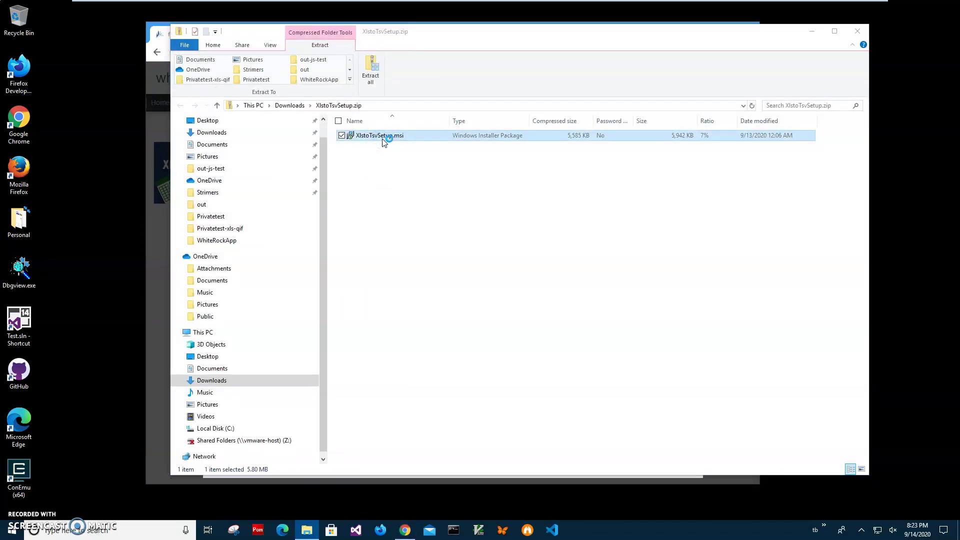
pyautogui.click(416, 202)
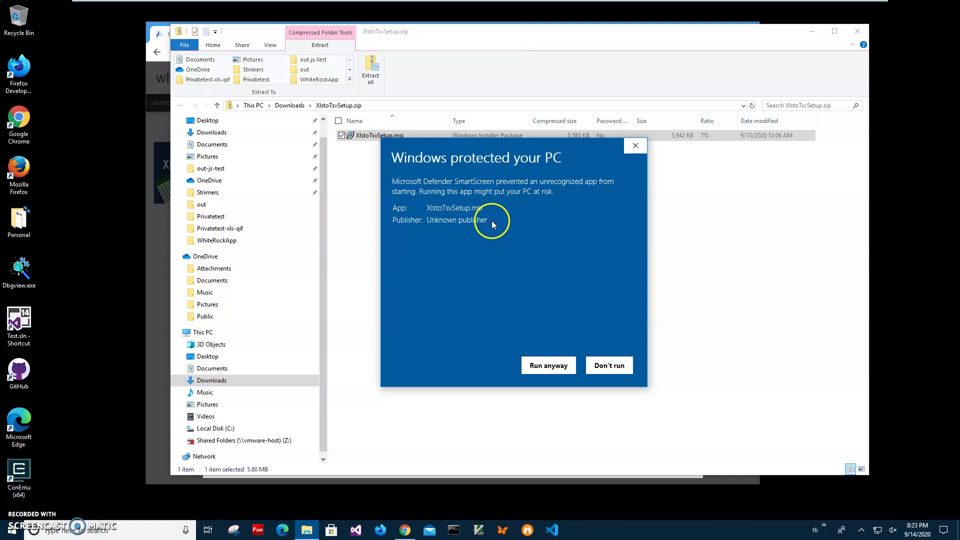
pyautogui.moveTo(488, 223); pyautogui.dragTo(402, 220)
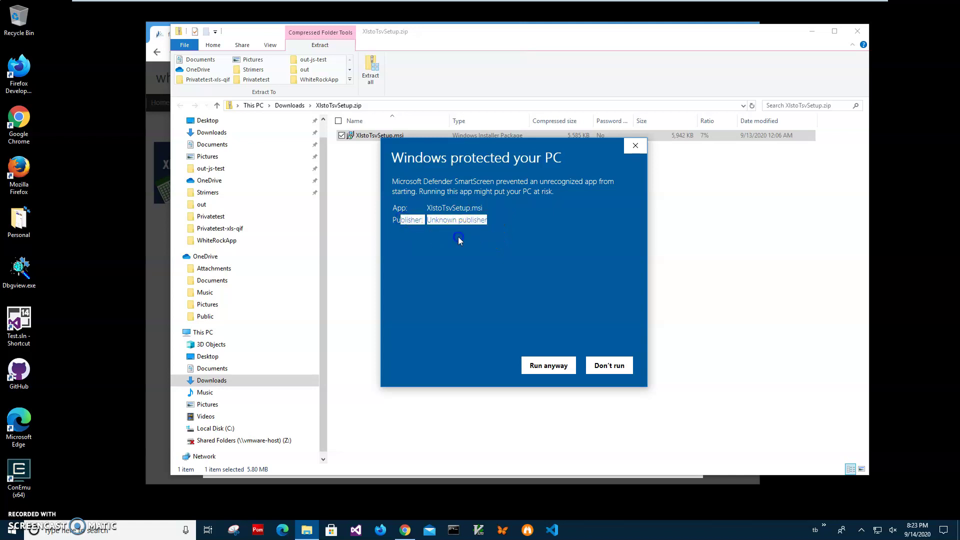
pyautogui.click(548, 365)
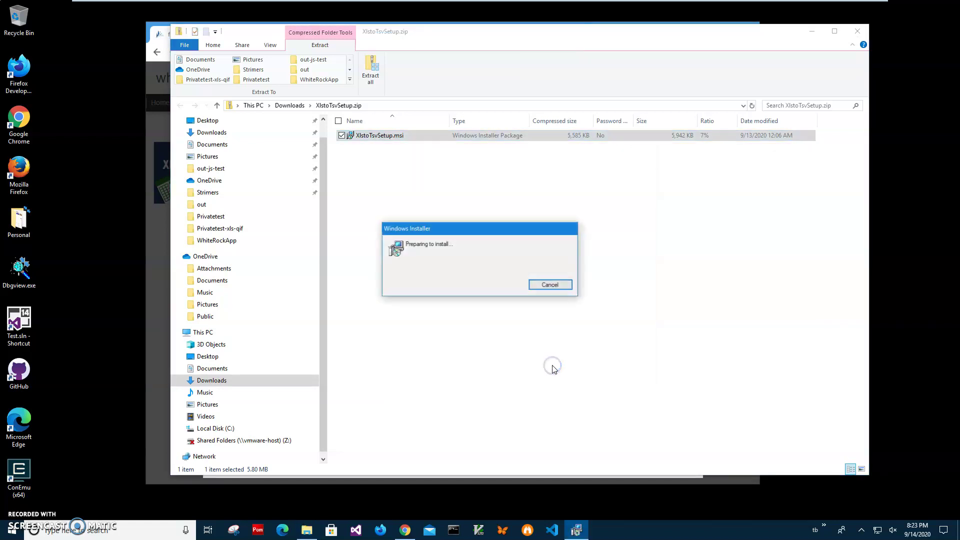
# Step: Complete the XlstoTsv setup wizard, approve the UAC prompt, and select the new desktop shortcut
pyautogui.click(531, 343)
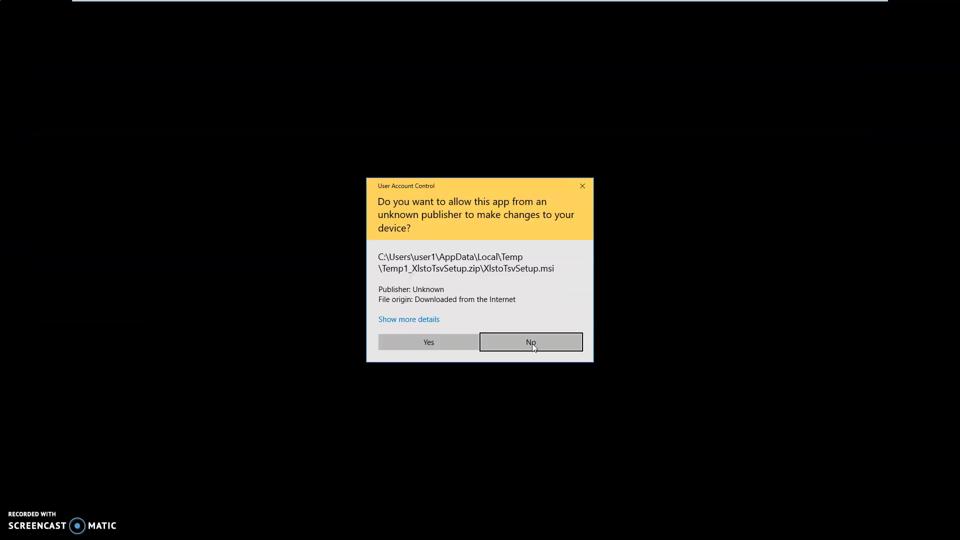
pyautogui.click(451, 342)
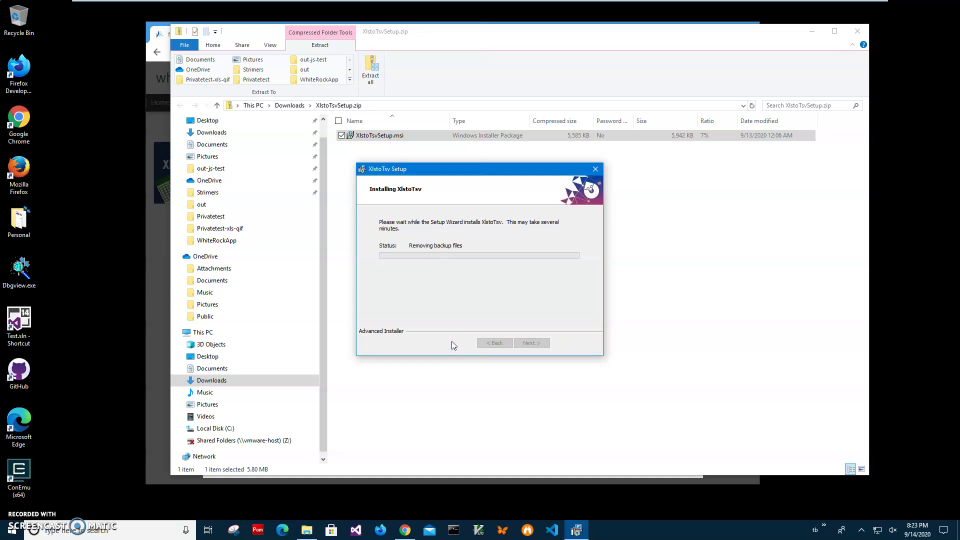
pyautogui.click(531, 343)
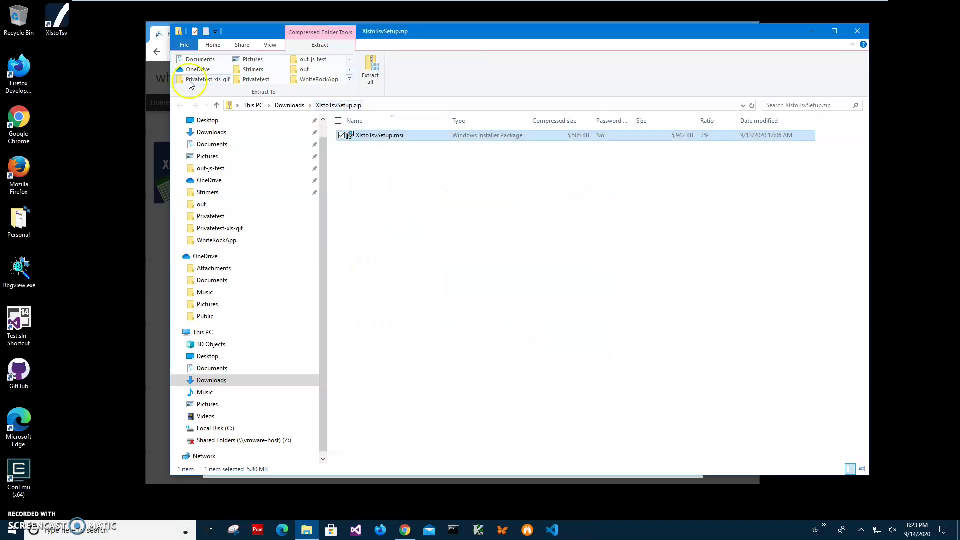
pyautogui.click(101, 52)
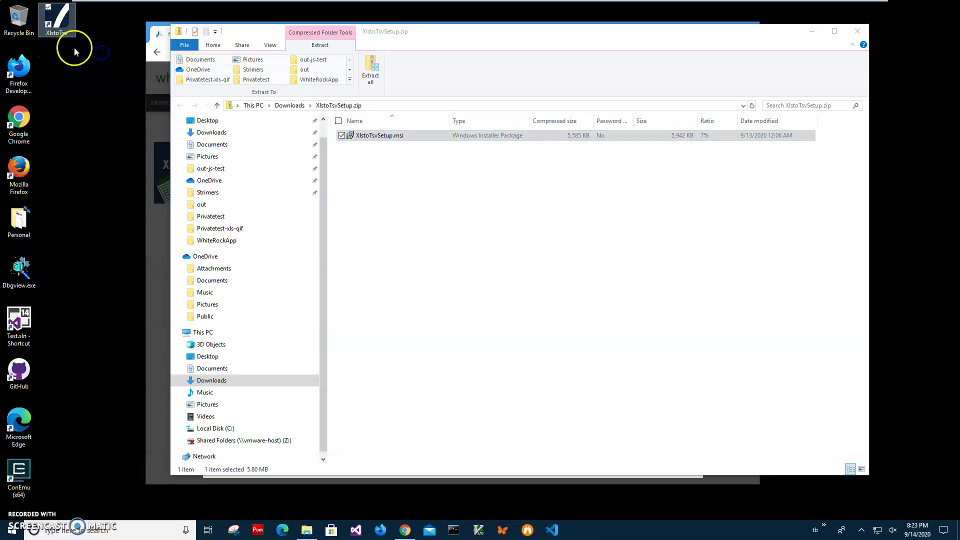
pyautogui.click(62, 31)
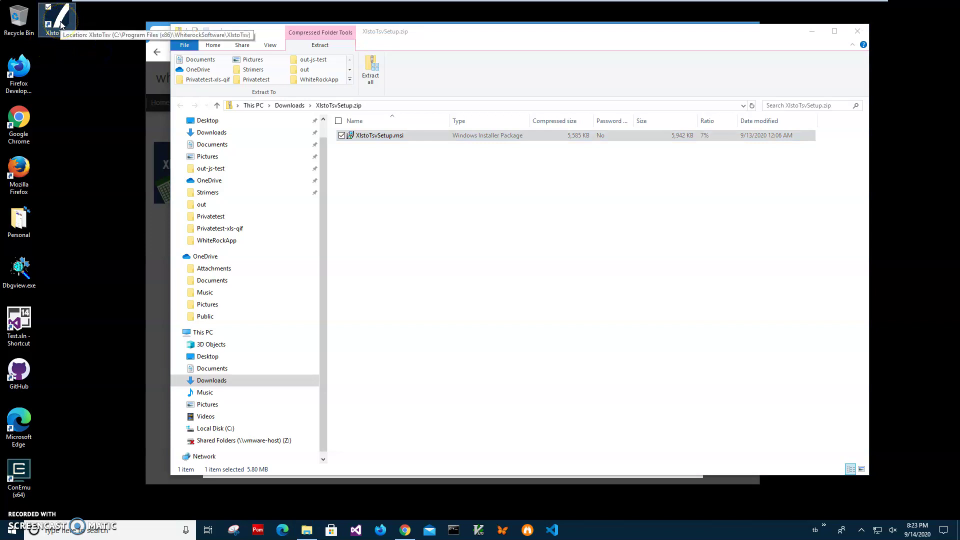
# Step: Close File Explorer and Chrome, then launch XlstoTsv from its desktop shortcut
pyautogui.click(857, 31)
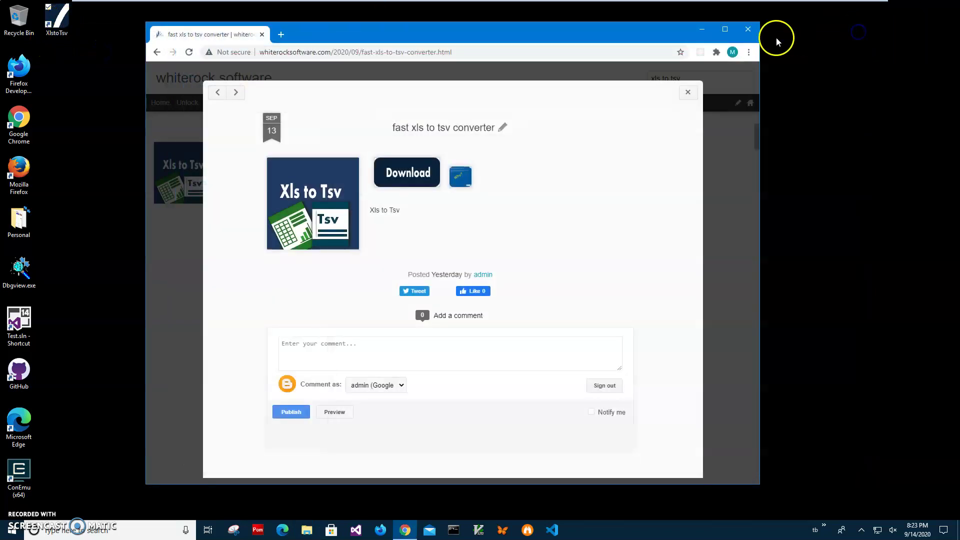
pyautogui.click(749, 30)
pyautogui.press('Return')
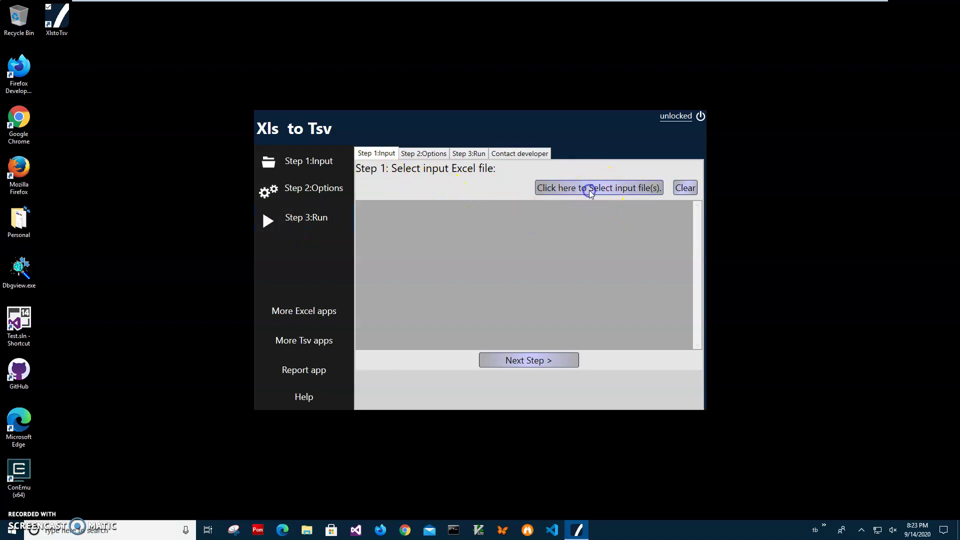
# Step: Choose MyContacts.xls from the Documents folder as the input file
pyautogui.click(589, 189)
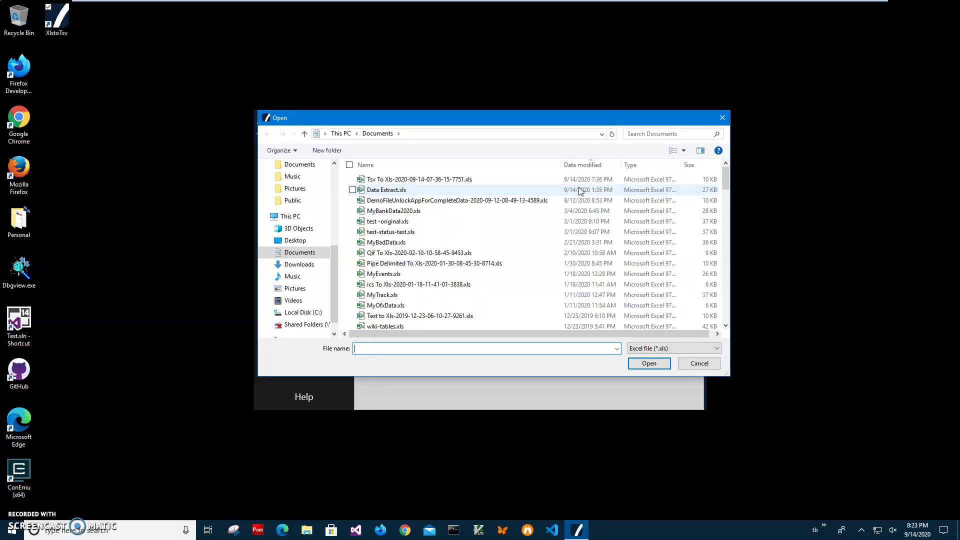
pyautogui.click(726, 179)
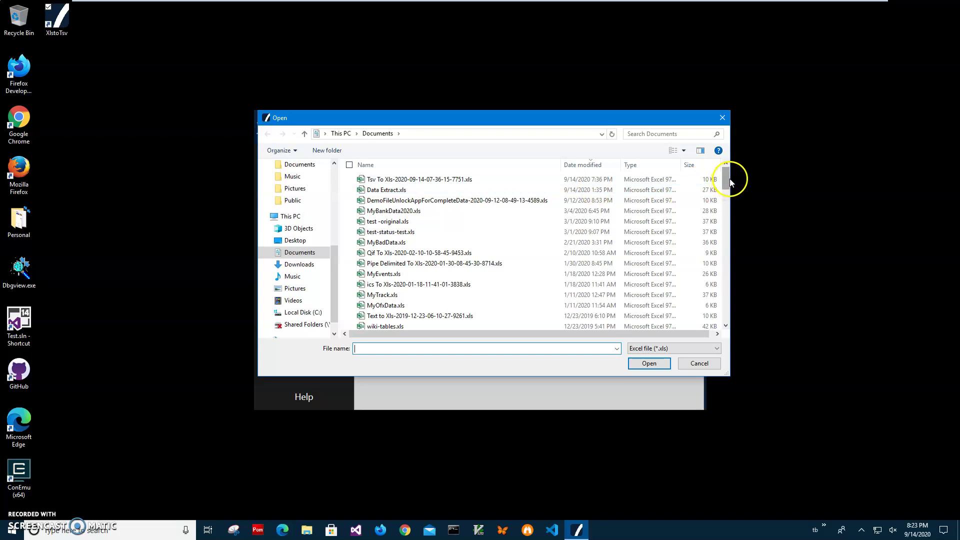
pyautogui.moveTo(730, 182)
pyautogui.mouseDown()
pyautogui.moveTo(734, 223)
pyautogui.moveTo(725, 221)
pyautogui.moveTo(740, 182)
pyautogui.mouseUp()
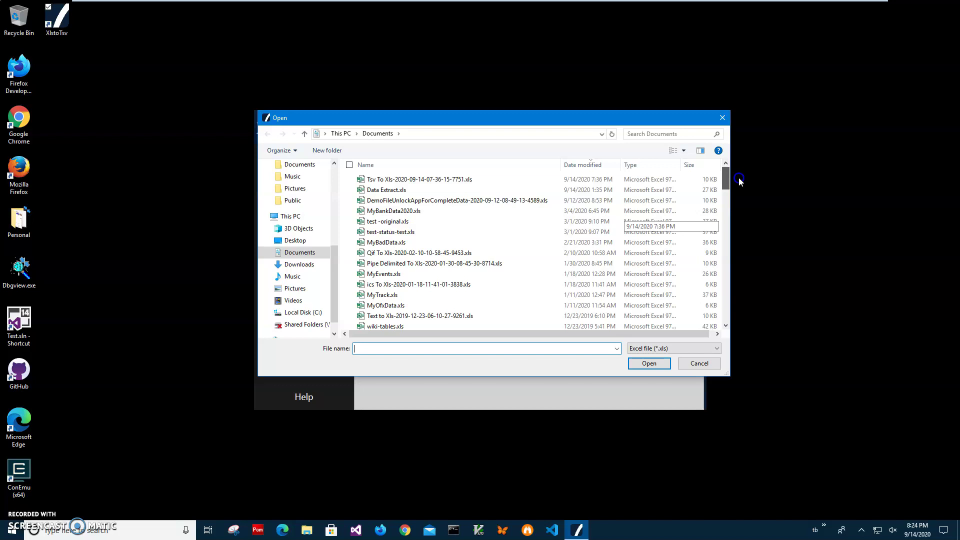
pyautogui.moveTo(739, 178); pyautogui.dragTo(737, 204)
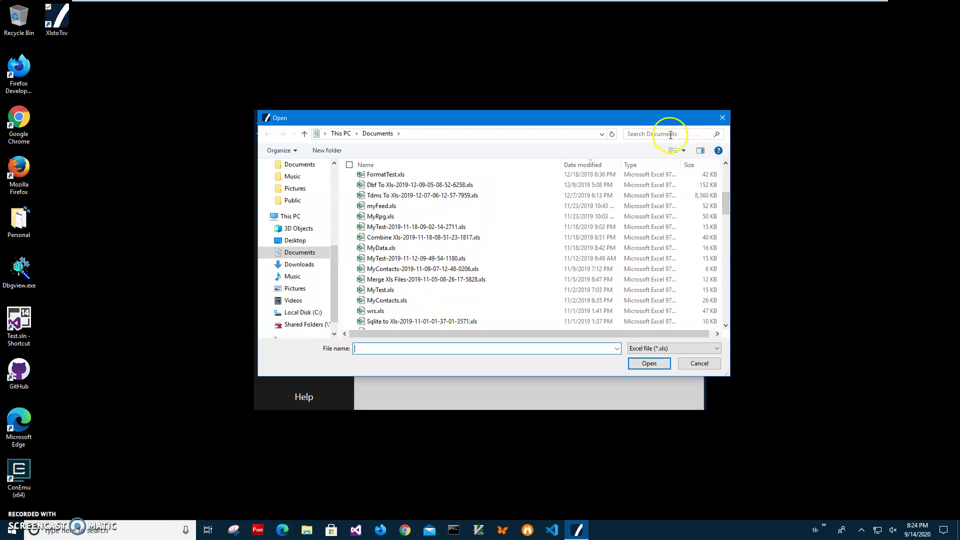
pyautogui.click(394, 302)
pyautogui.doubleClick(389, 303)
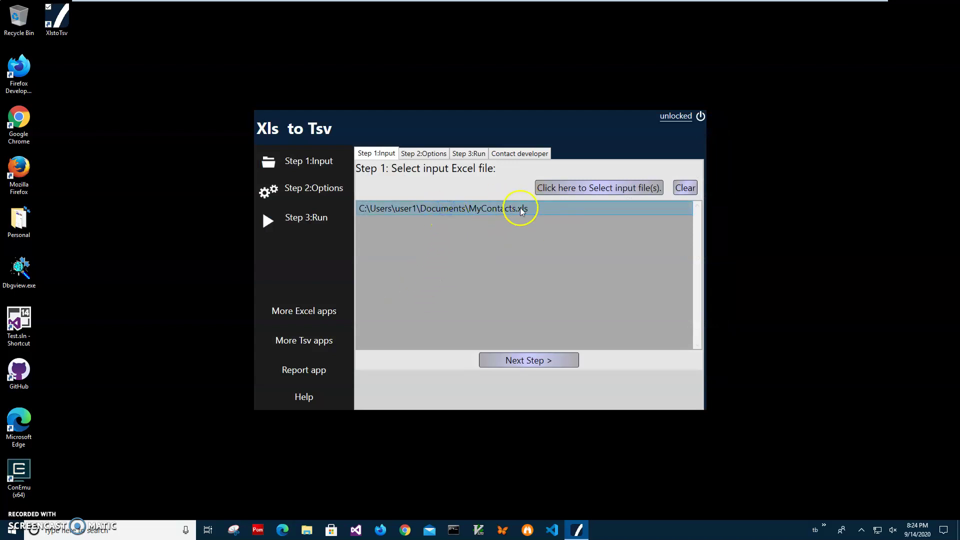
# Step: Advance past the empty Step 2 options to the Step 3 Run page
pyautogui.click(535, 360)
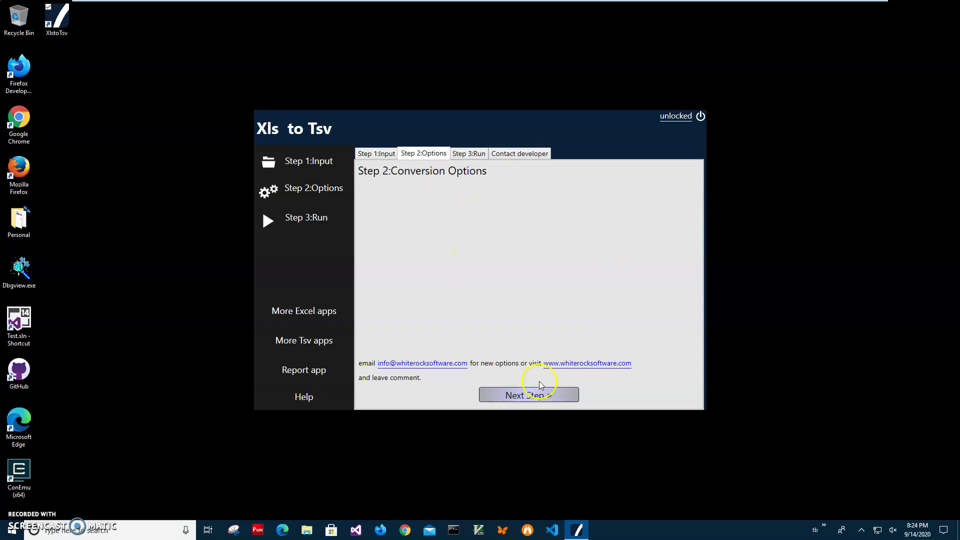
pyautogui.click(514, 398)
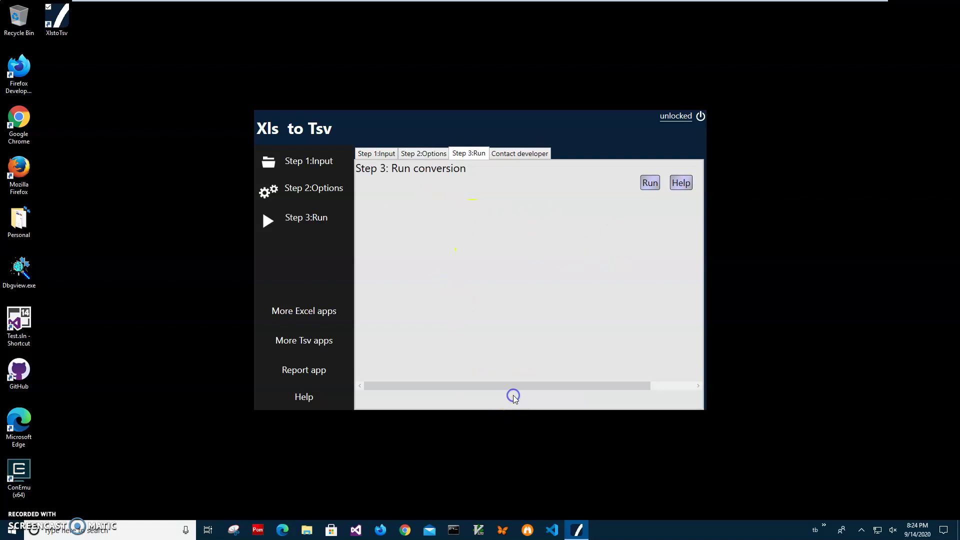
pyautogui.click(652, 183)
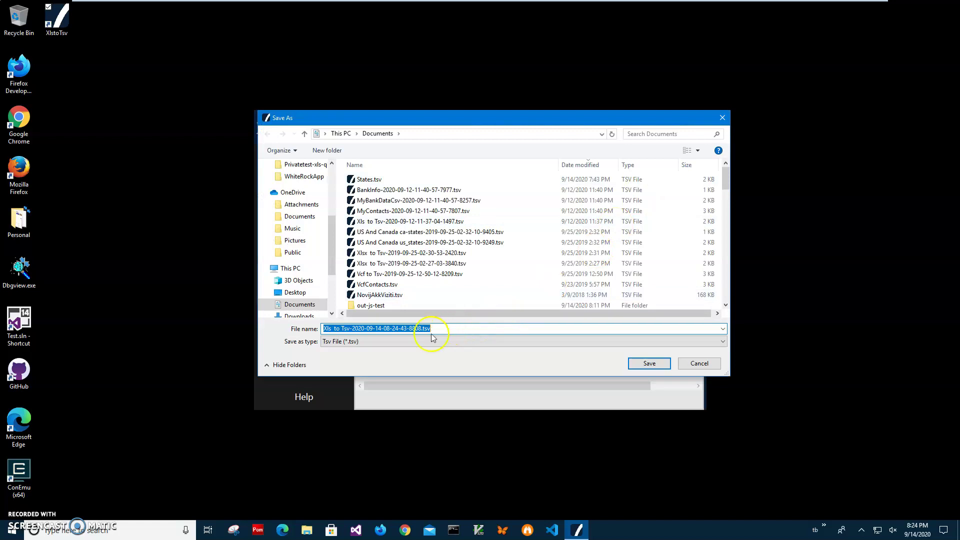
pyautogui.click(346, 329)
pyautogui.click(431, 331)
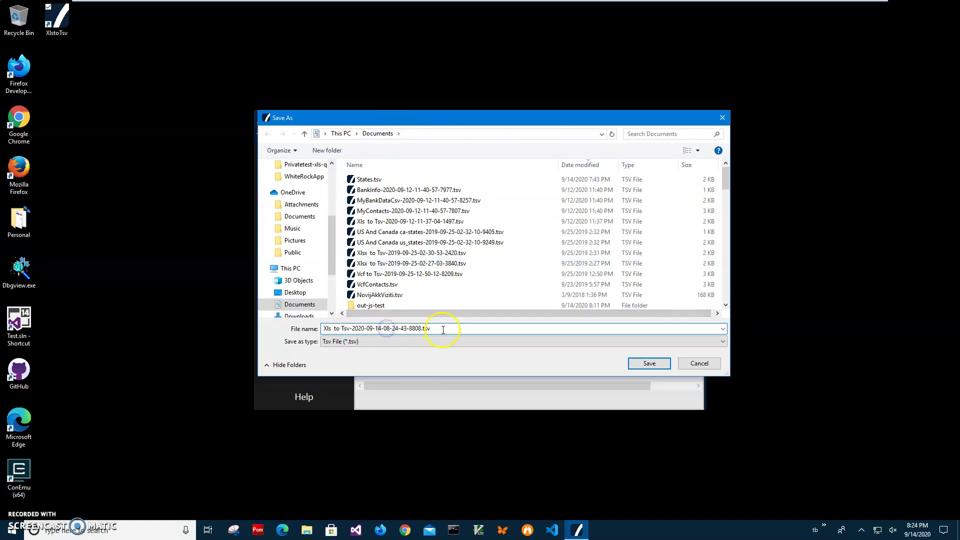
pyautogui.hotkey('ctrl', 'a')
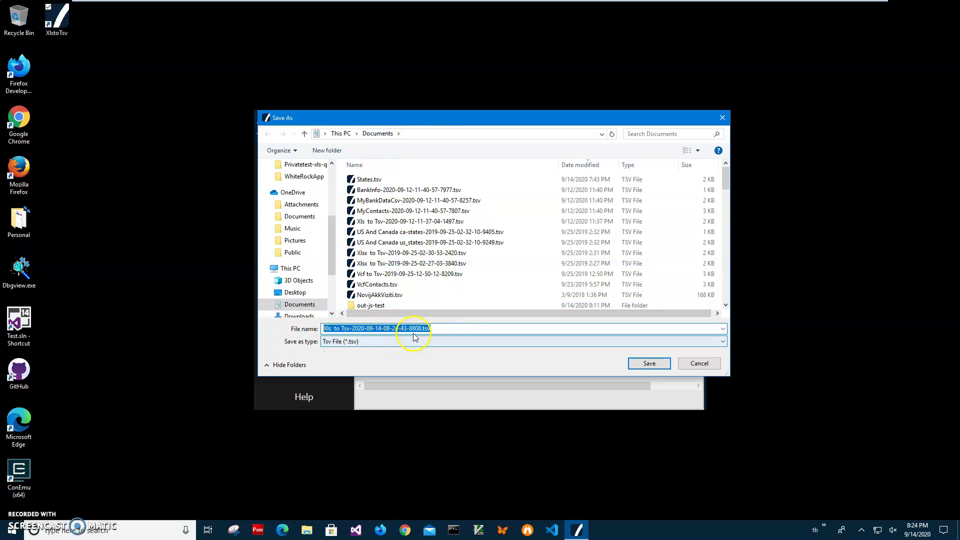
pyautogui.click(453, 329)
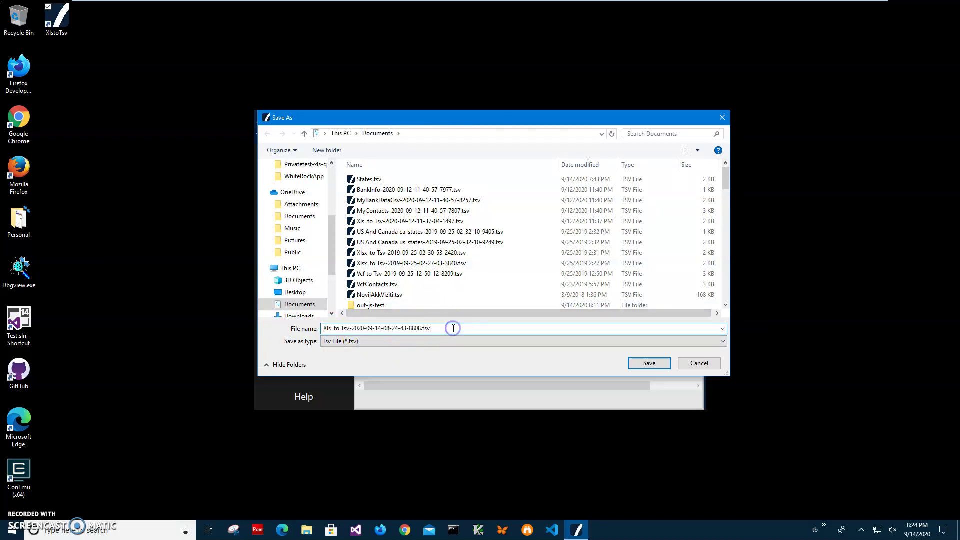
# Step: Save the TSV, then select it and MyContacts.xls under File Explorer's Recent files
pyautogui.click(650, 364)
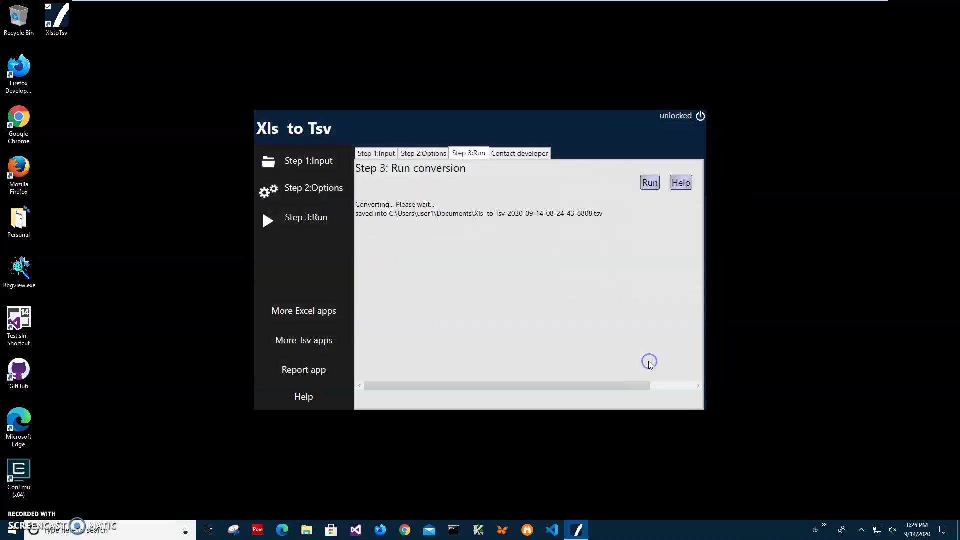
pyautogui.click(307, 530)
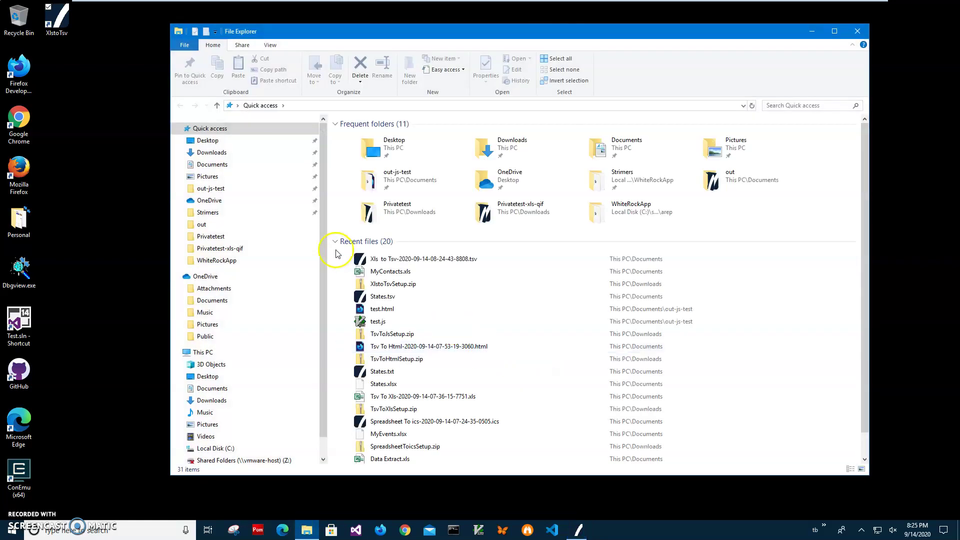
pyautogui.click(403, 261)
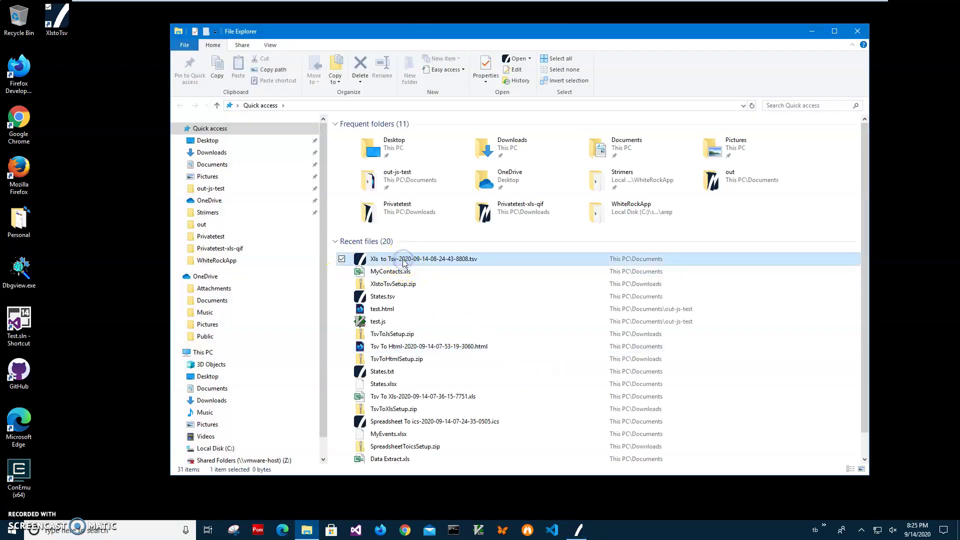
pyautogui.click(393, 273)
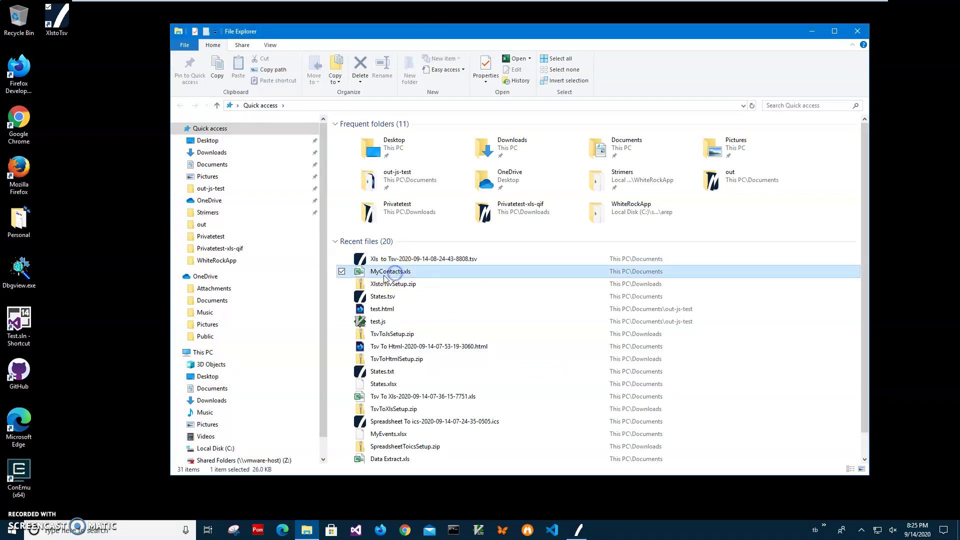
# Step: Open MyContacts.xls in Excel and inspect the first contact's name, organization, Url, phone and emails
pyautogui.doubleClick(389, 277)
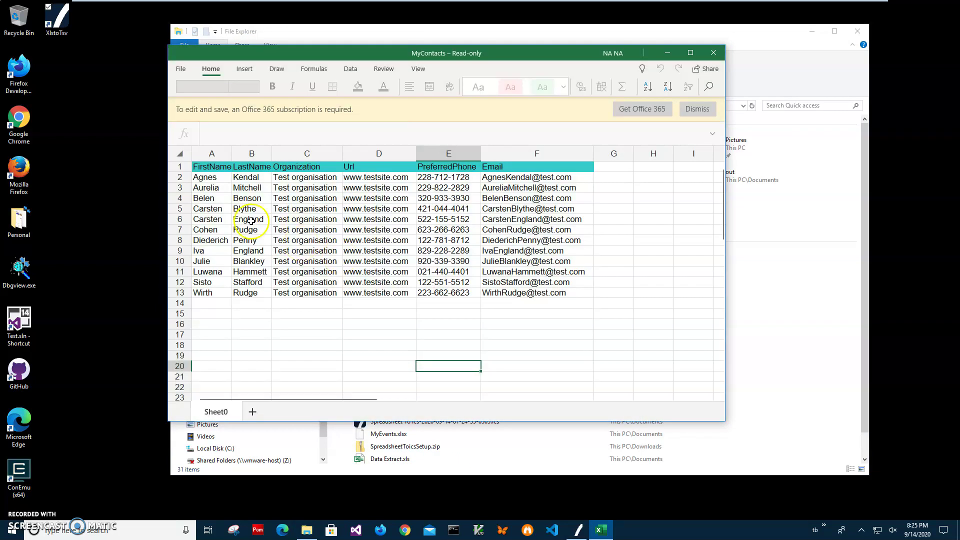
pyautogui.click(212, 178)
pyautogui.click(300, 178)
pyautogui.click(367, 177)
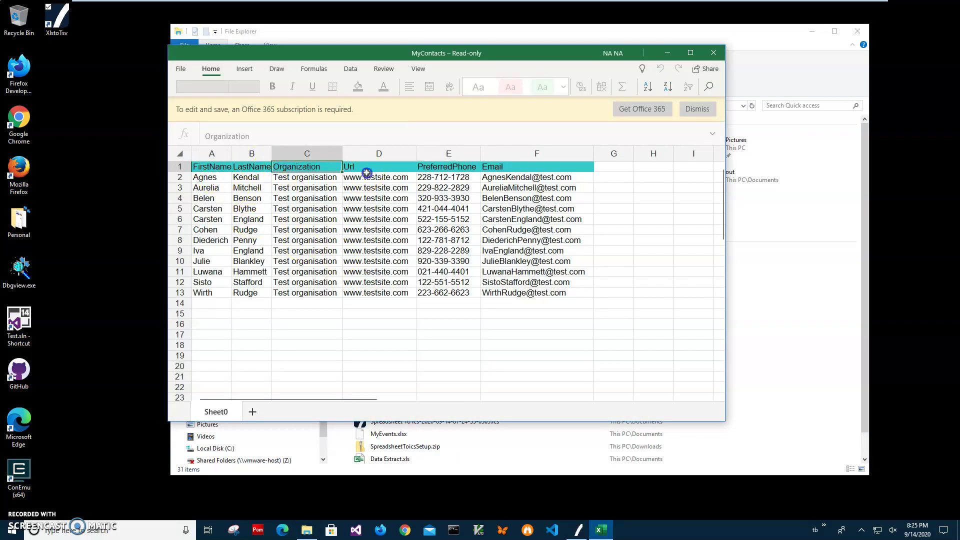
pyautogui.click(444, 175)
pyautogui.click(495, 168)
pyautogui.click(516, 221)
pyautogui.click(561, 293)
# Step: Select the contact rows A3:F13 and review Organization values in column C down to C12
pyautogui.moveTo(561, 293); pyautogui.dragTo(197, 189)
pyautogui.click(317, 221)
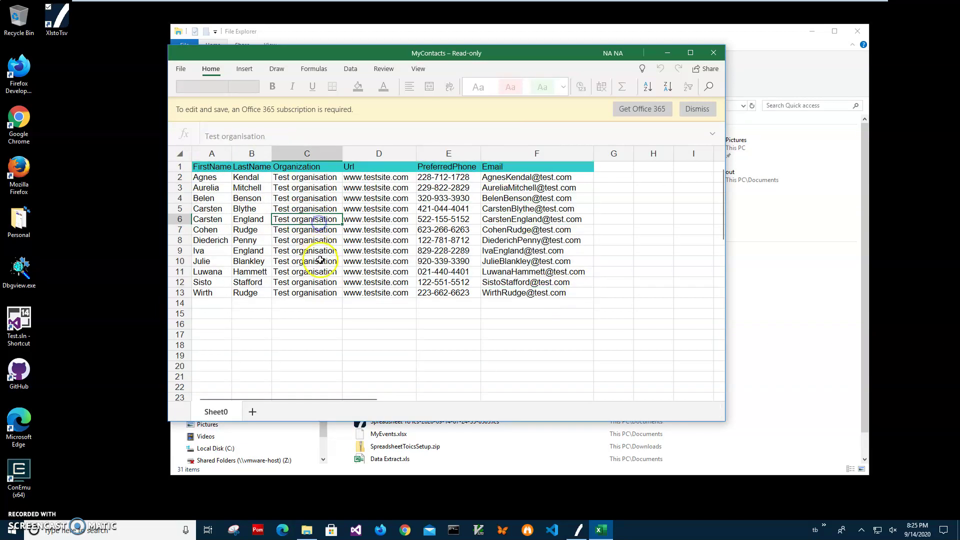
pyautogui.click(322, 261)
pyautogui.click(326, 283)
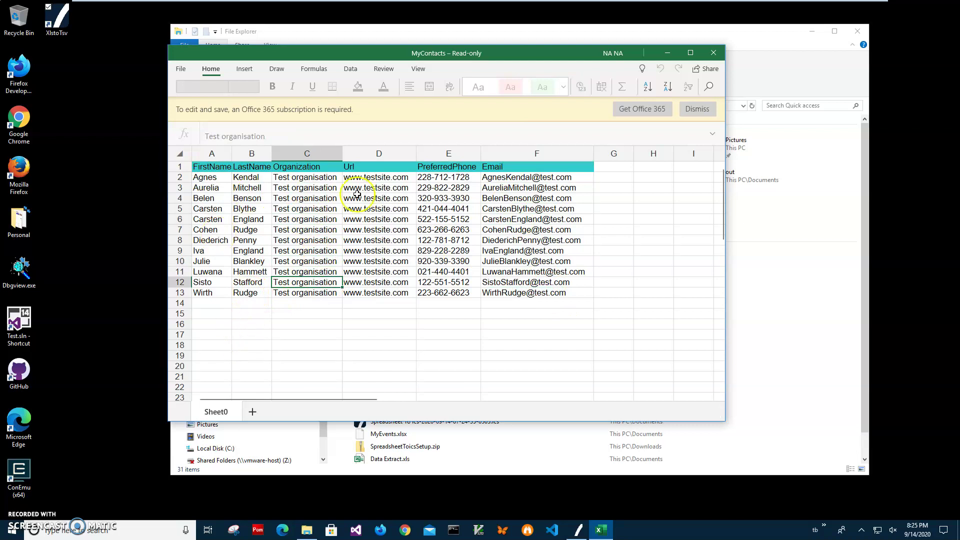
# Step: Close the workbook, open the converted TSV in Tsv Viewer, and browse the Wirth, Luwana, Cohen and Aurelia rows
pyautogui.click(707, 58)
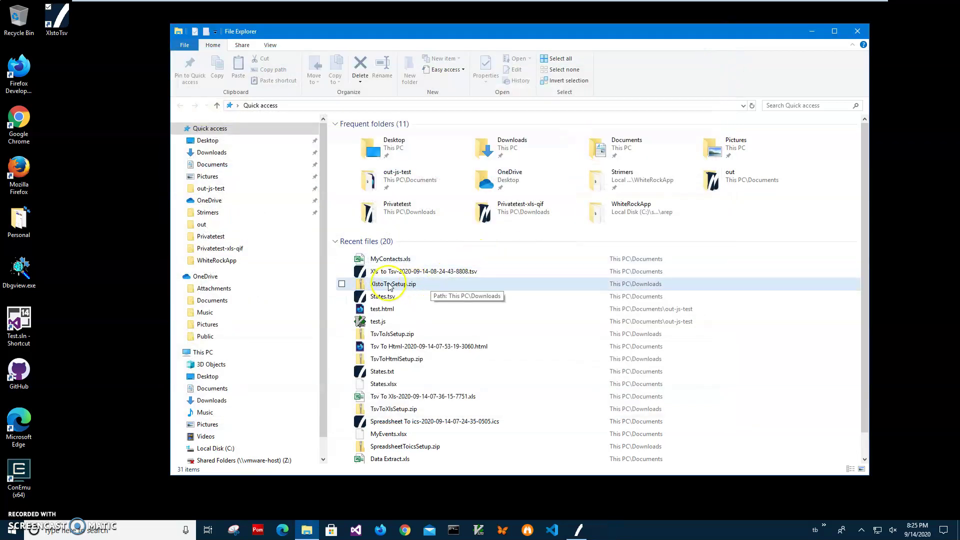
pyautogui.click(387, 273)
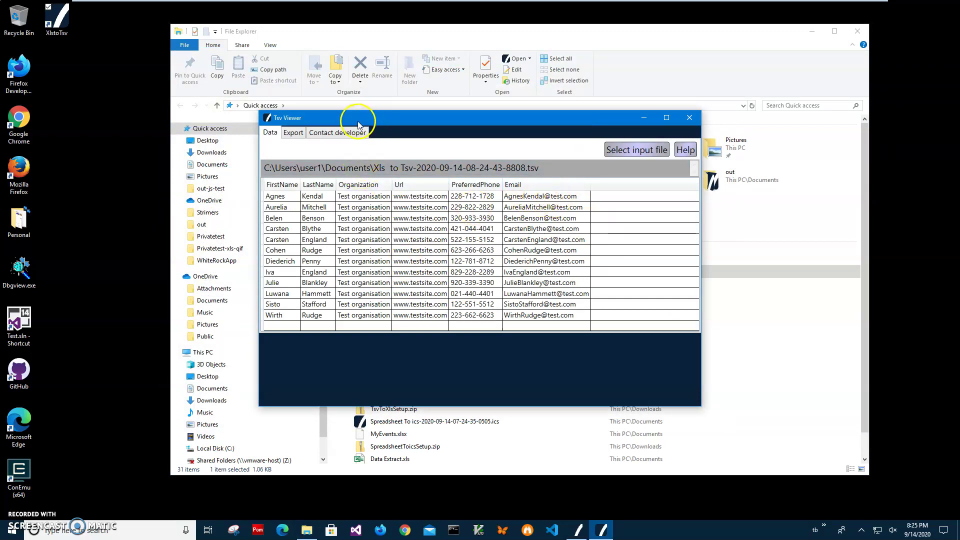
pyautogui.click(339, 251)
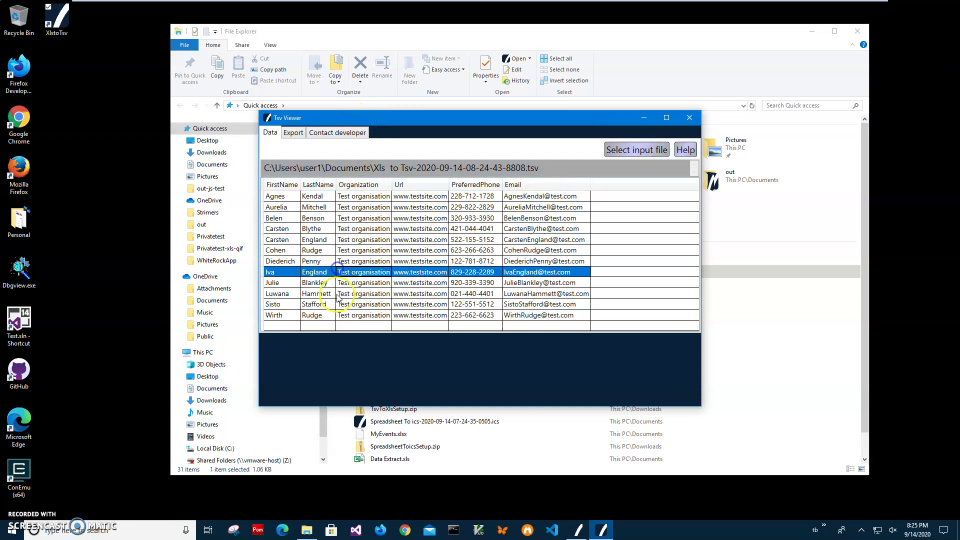
pyautogui.click(334, 315)
pyautogui.click(329, 294)
pyautogui.click(329, 251)
pyautogui.click(330, 208)
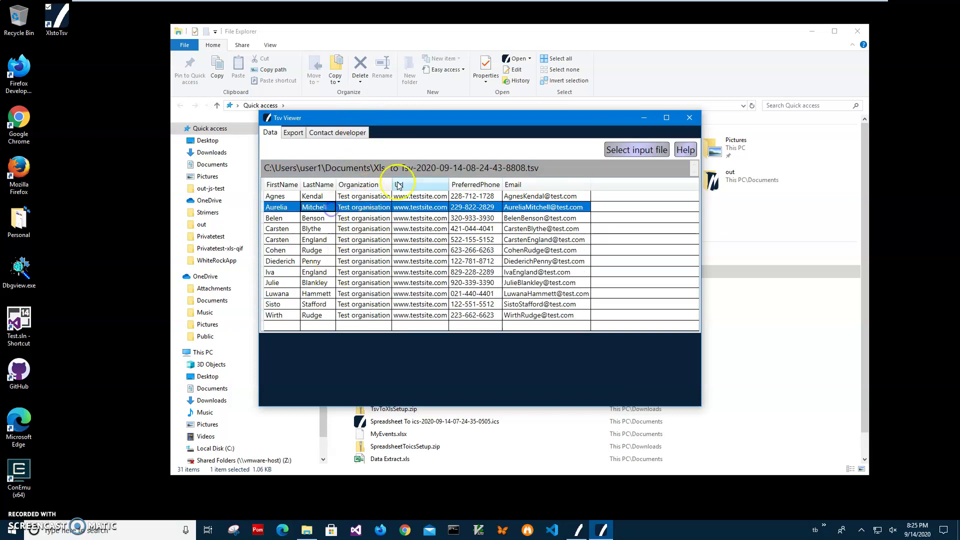
# Step: Sort the contacts by Url, PreferredPhone, Organization and LastName, then show the Export options
pyautogui.click(399, 185)
pyautogui.click(466, 186)
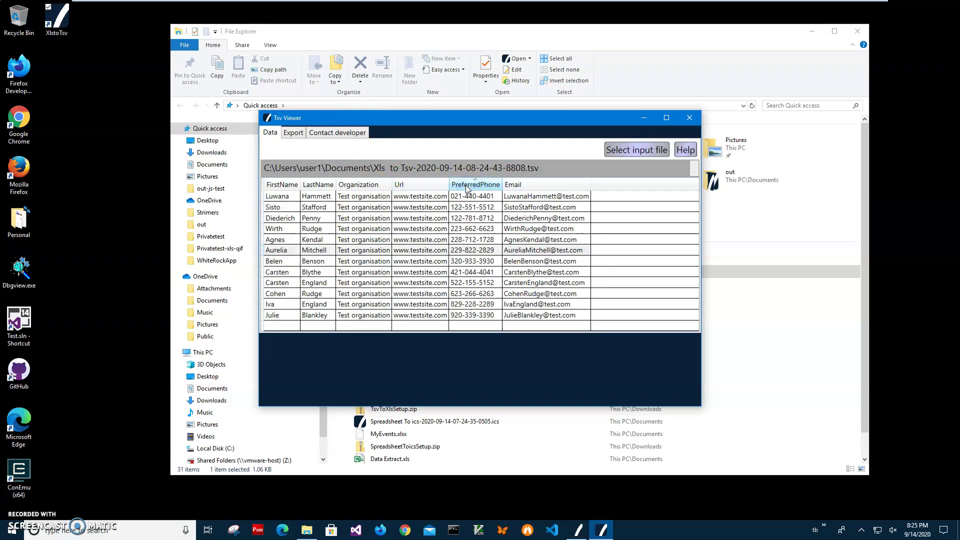
pyautogui.click(345, 185)
pyautogui.click(318, 185)
pyautogui.click(301, 138)
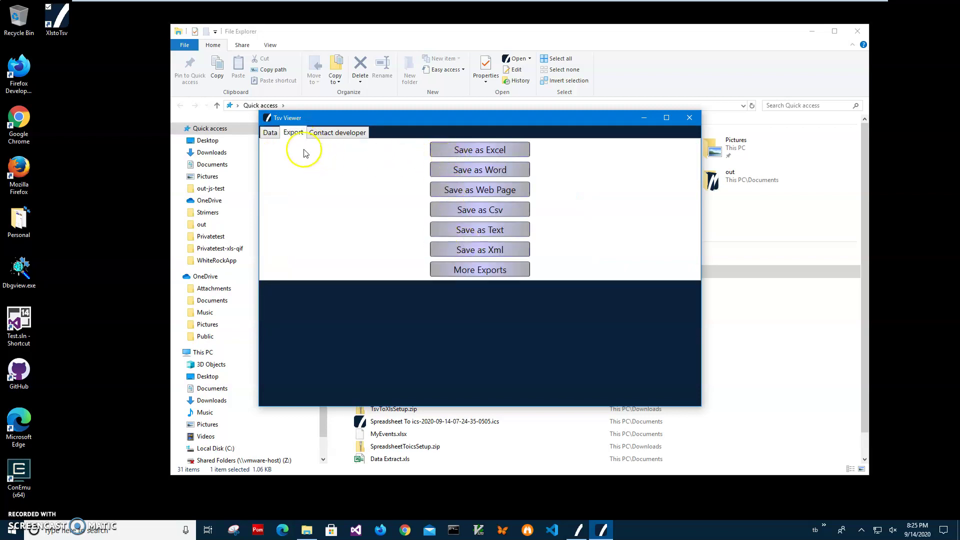
# Step: Close Tsv Viewer and open the converted TSV file with Notepad from Recent files
pyautogui.click(270, 132)
pyautogui.click(690, 118)
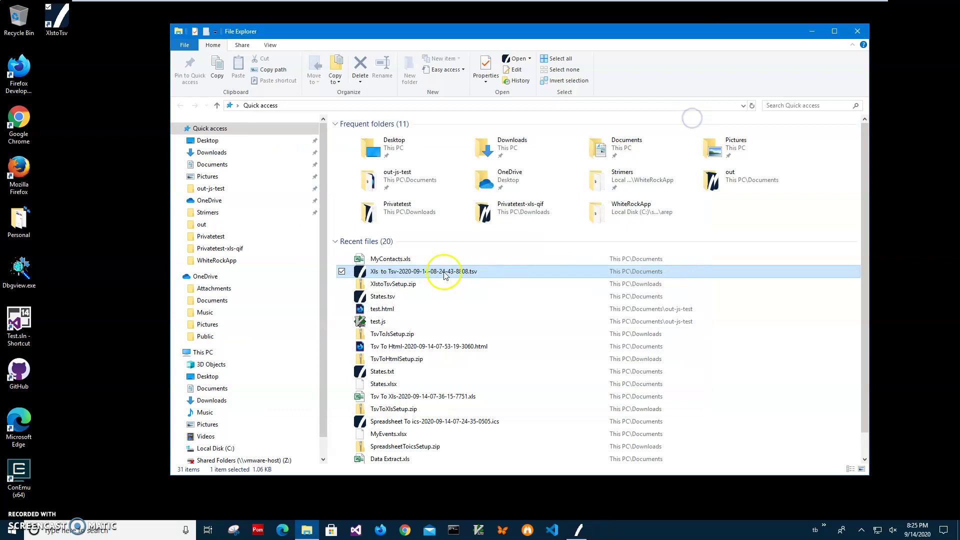
pyautogui.rightClick(420, 272)
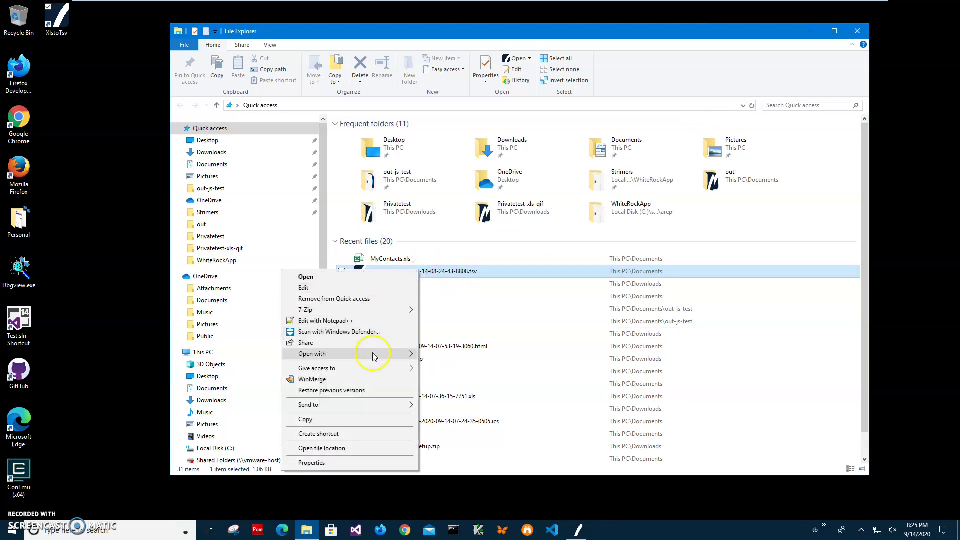
pyautogui.moveTo(373, 358)
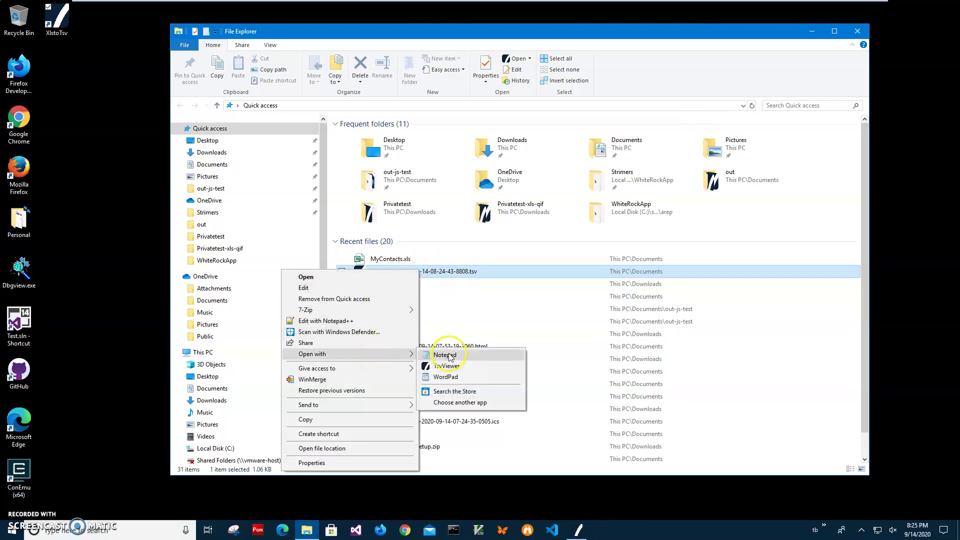
pyautogui.click(445, 354)
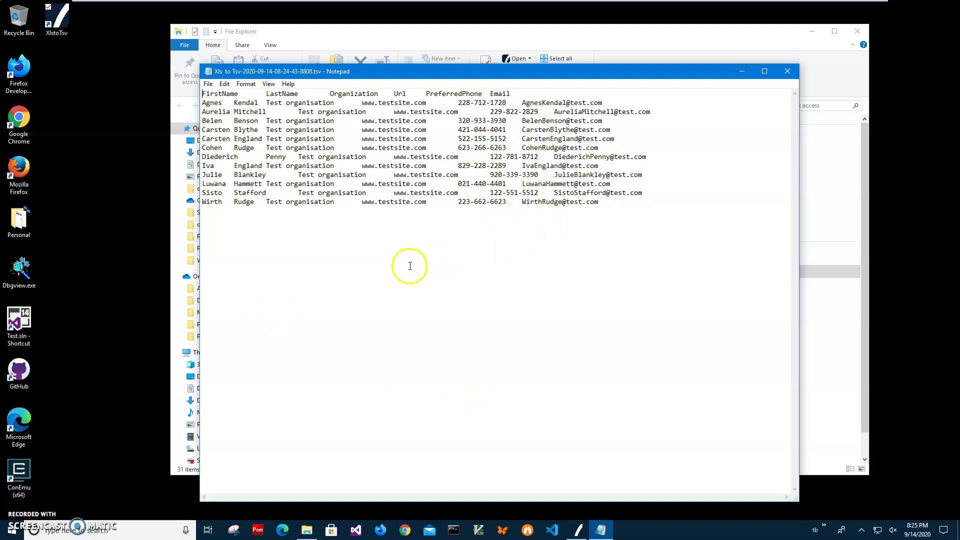
# Step: Select Notepad's text, close Notepad, and compare MyContacts.xls and TSV file sizes in Recent files
pyautogui.moveTo(650, 208); pyautogui.dragTo(206, 66)
pyautogui.click(787, 71)
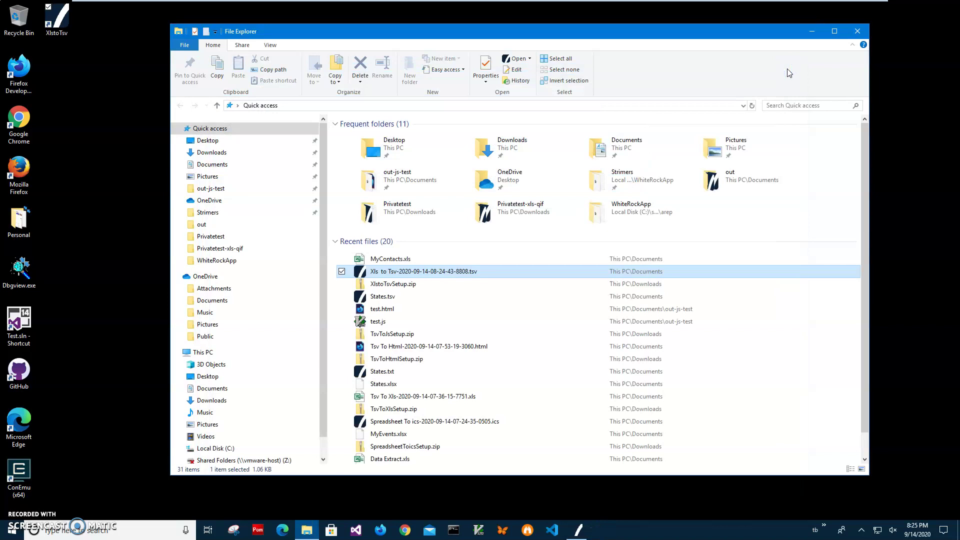
pyautogui.click(415, 259)
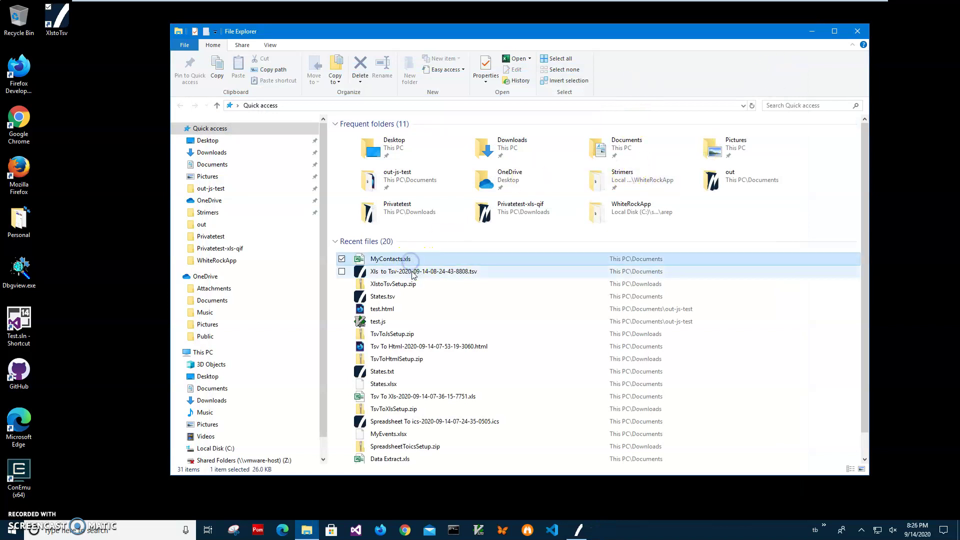
pyautogui.click(403, 274)
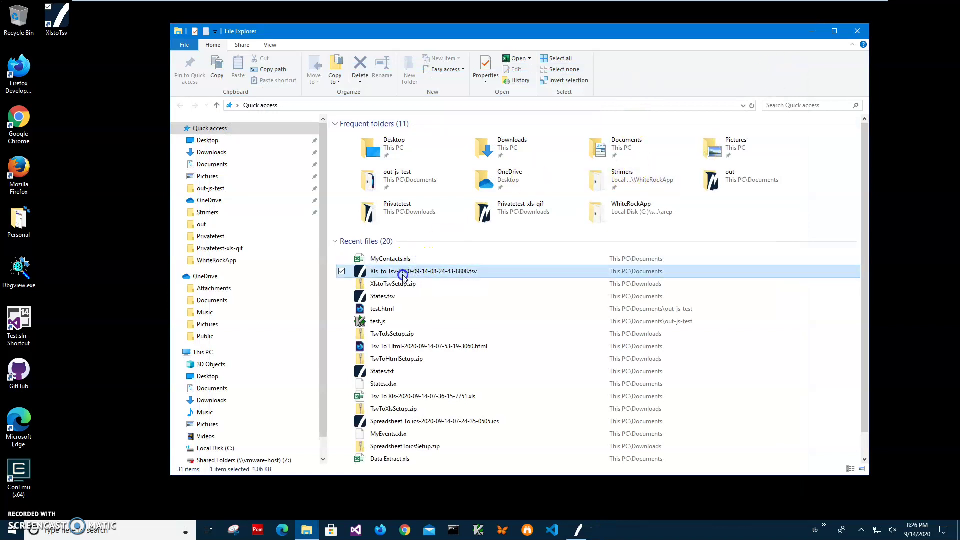